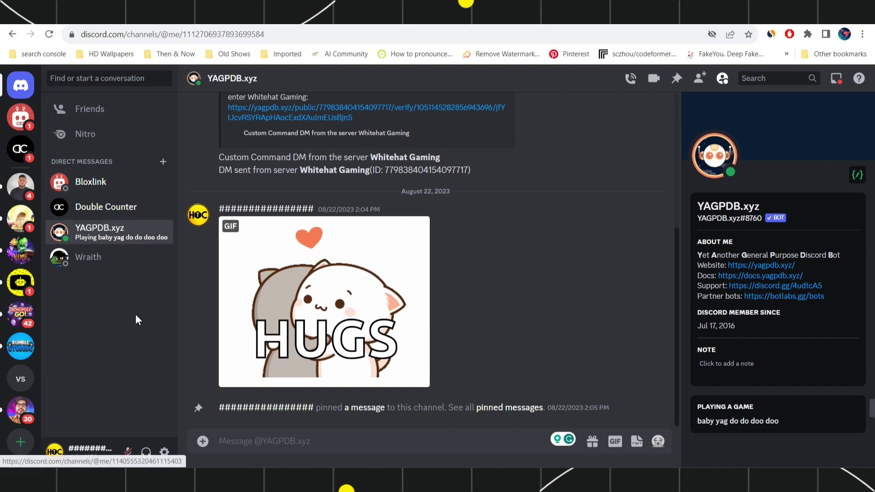
# Send the message 'hi' to the YAGPDB.xyz bot from its DM message box
pyautogui.click(240, 441)
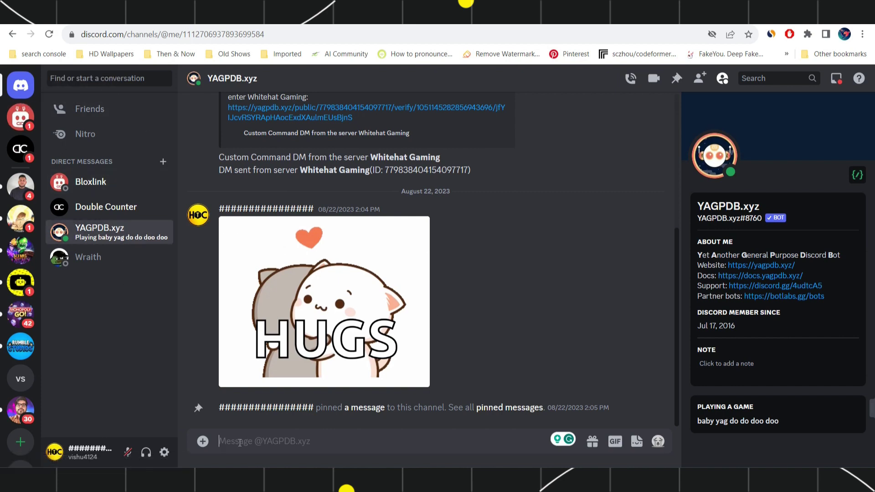
pyautogui.write('h')
pyautogui.write('i')
pyautogui.press('Return')
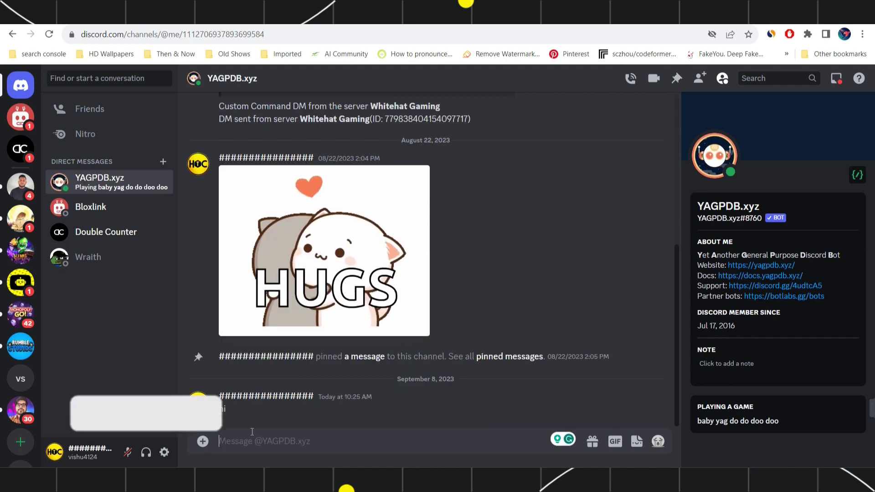